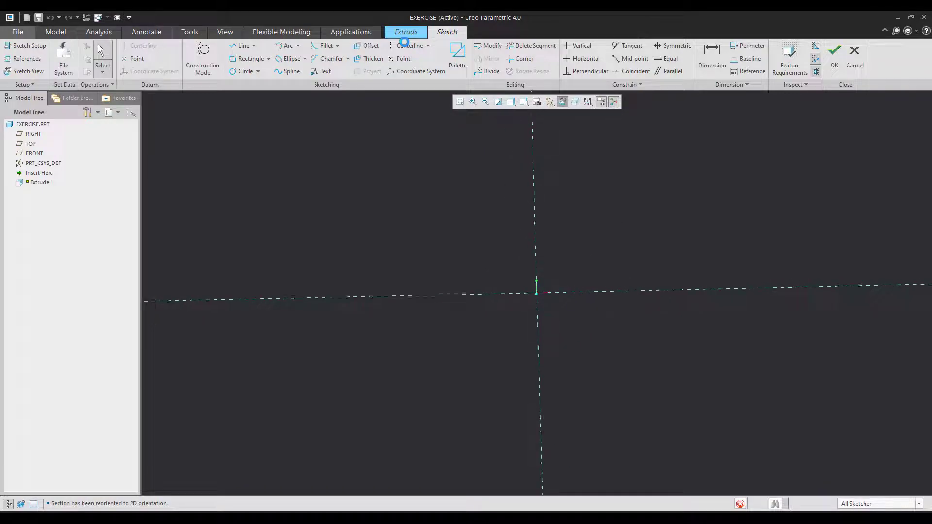
Step: Sketch horizontal and vertical centerlines through the origin and check the part's overall dimensions in Drawing.png
left_click(535, 294)
left_click(582, 293)
middle_click(615, 252)
left_click(553, 517)
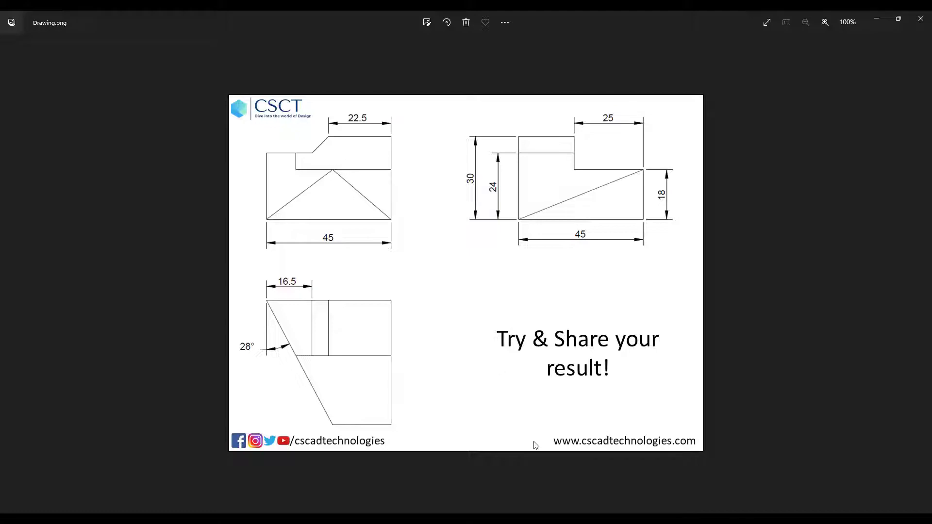
left_click(489, 517)
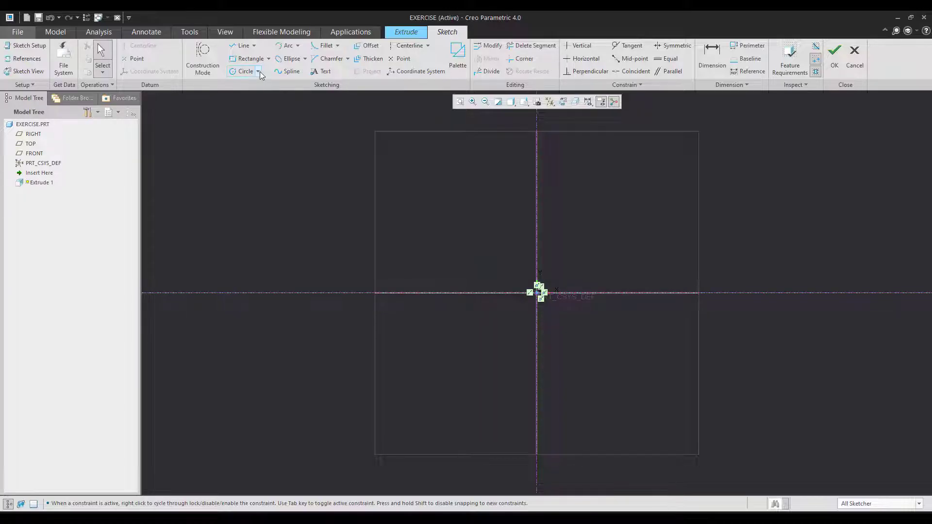
Step: Sketch a center rectangle about the origin of the extrude sketch
left_click(268, 62)
left_click(218, 91)
left_click(537, 293)
left_click(606, 348)
middle_click(560, 335)
Step: Set the rectangle's width to 45 and its height to 30, and finish the sketch
double_click(521, 340)
type("45")
key("Return")
double_click(570, 330)
type("30")
key("Return")
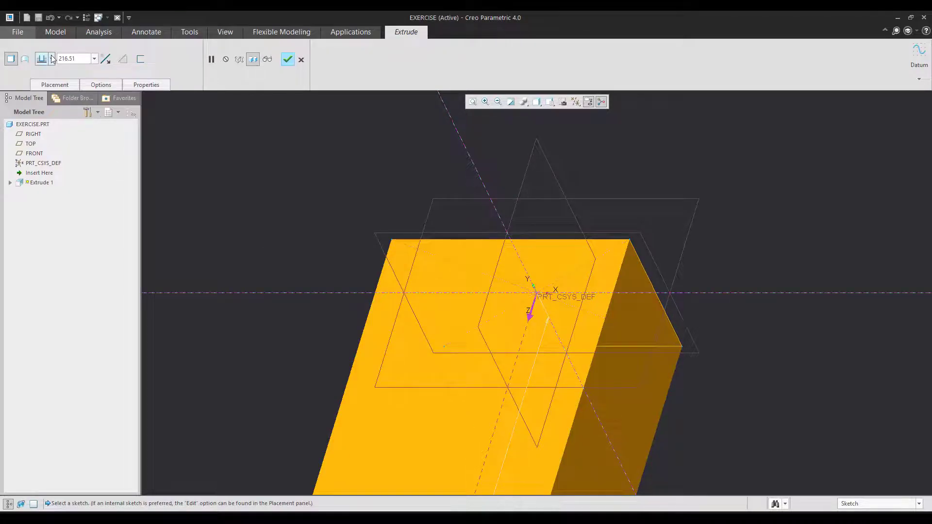
Step: Extrude the rectangle symmetrically about the sketch plane to a total depth of 45
left_click(51, 59)
left_click(42, 72)
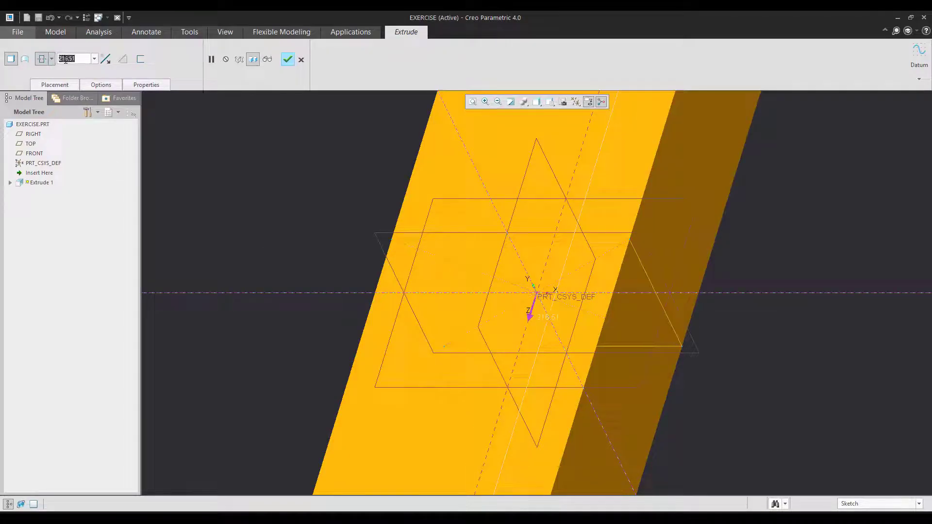
type("45")
key("Return")
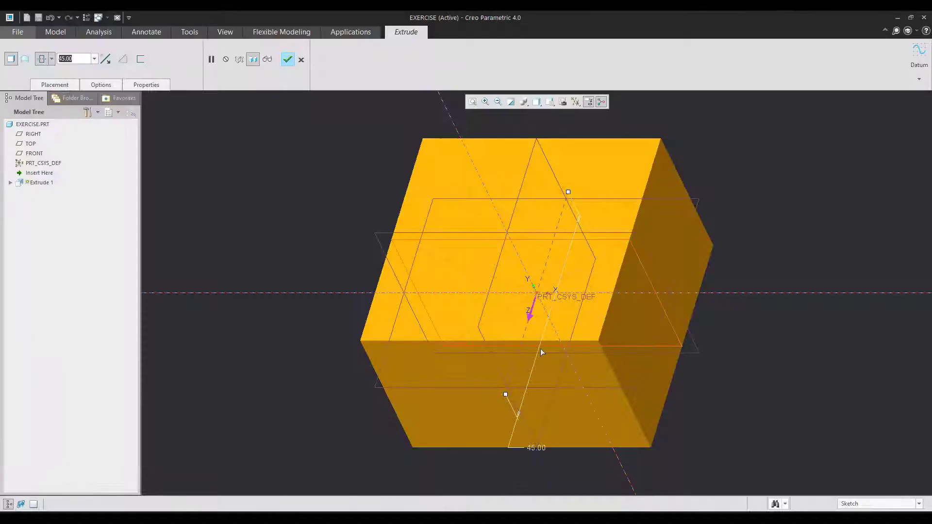
middle_click(540, 349)
Step: Start an Extrude on the block's front face and sketch a closed four-line profile with a slanted side at its upper-left corner
middle_click_drag(540, 349, 412, 342)
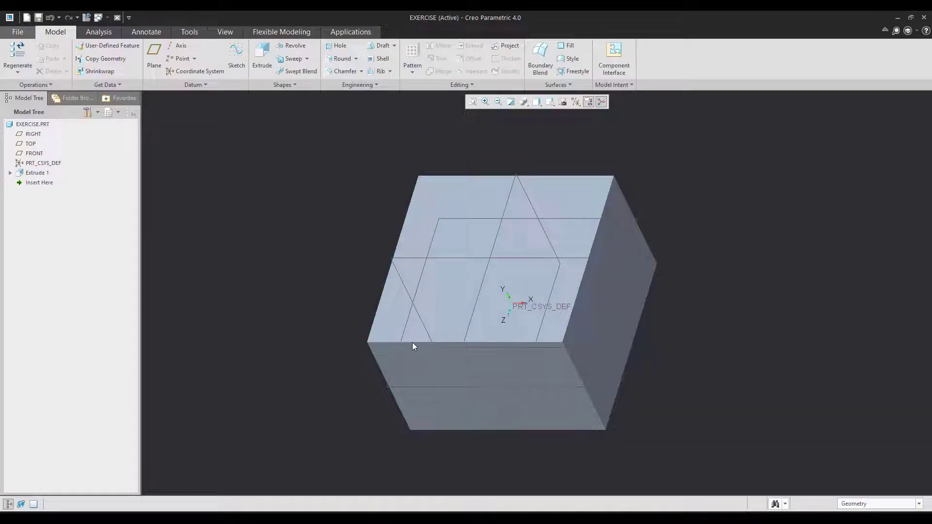
scroll(318, 349, "down", 2)
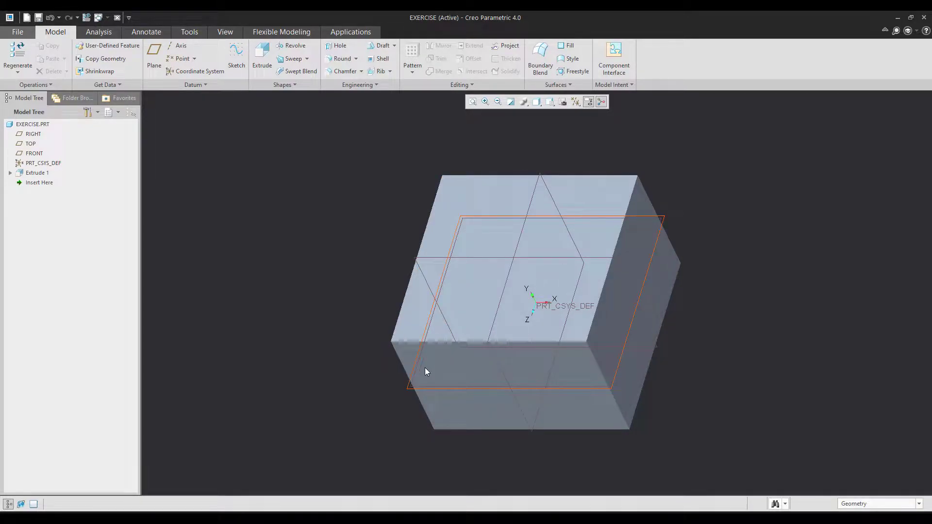
left_click(425, 371)
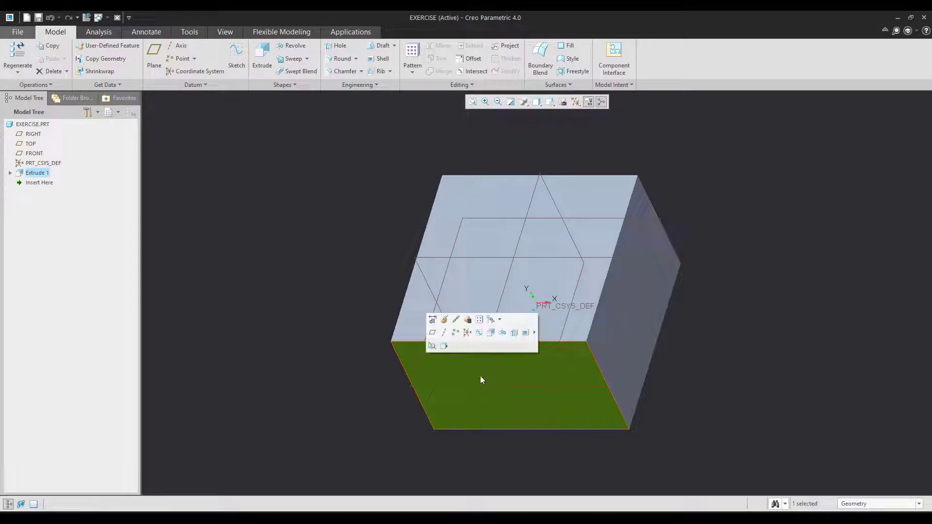
left_click(491, 332)
left_click(563, 102)
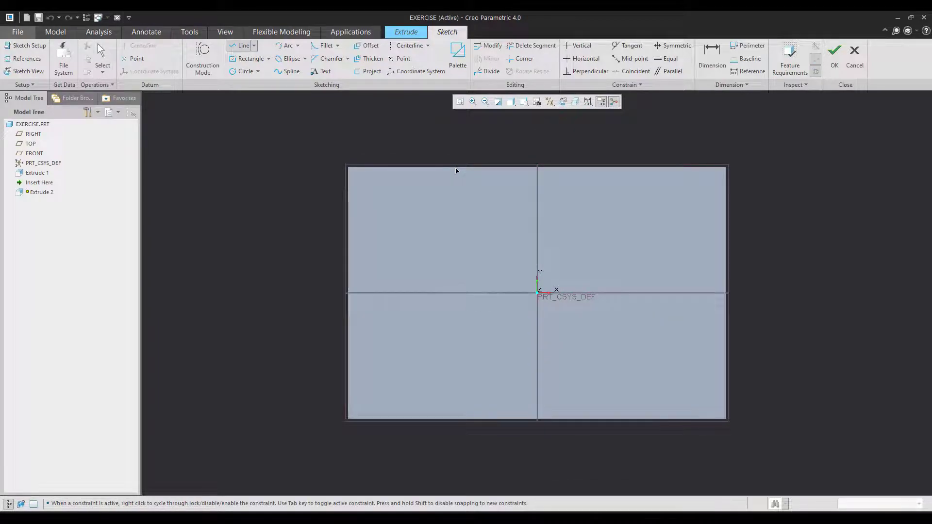
left_click(441, 203)
left_click(348, 202)
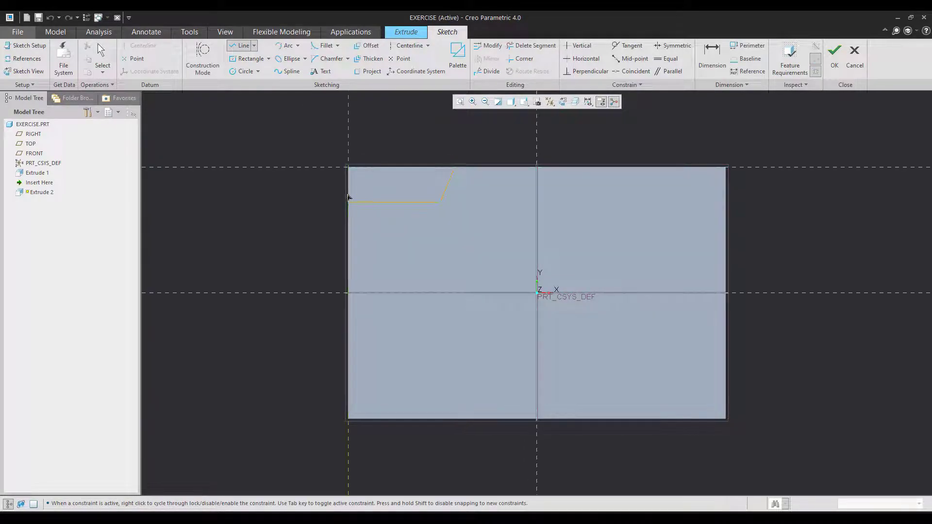
left_click(348, 167)
middle_click(466, 148)
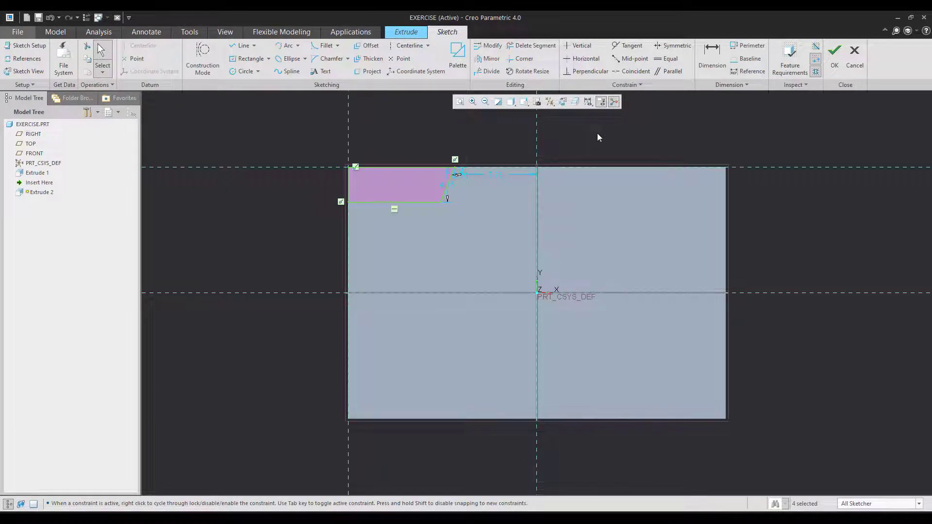
Step: Dimension the slanted line's upper end 22.5 from the block's right edge and the profile's lower line 24 above the bottom edge
left_click(717, 59)
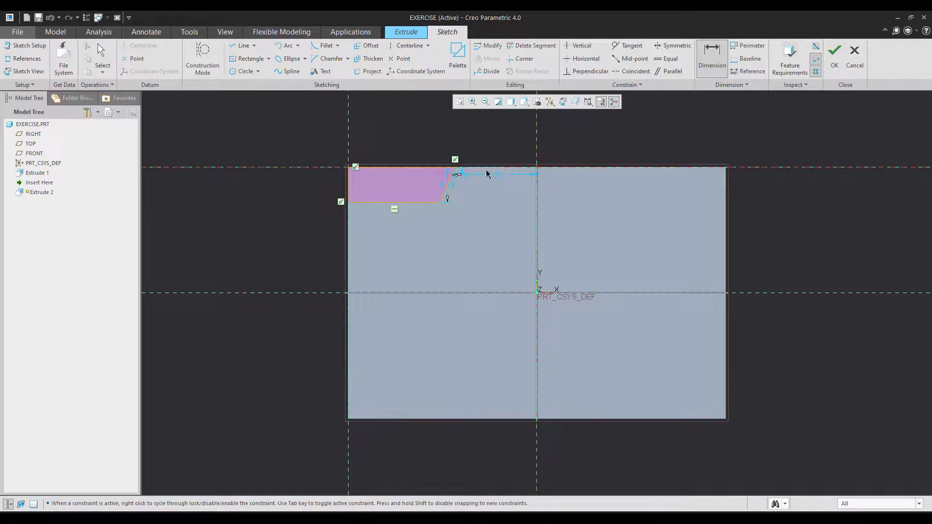
left_click(455, 168)
middle_click(554, 138)
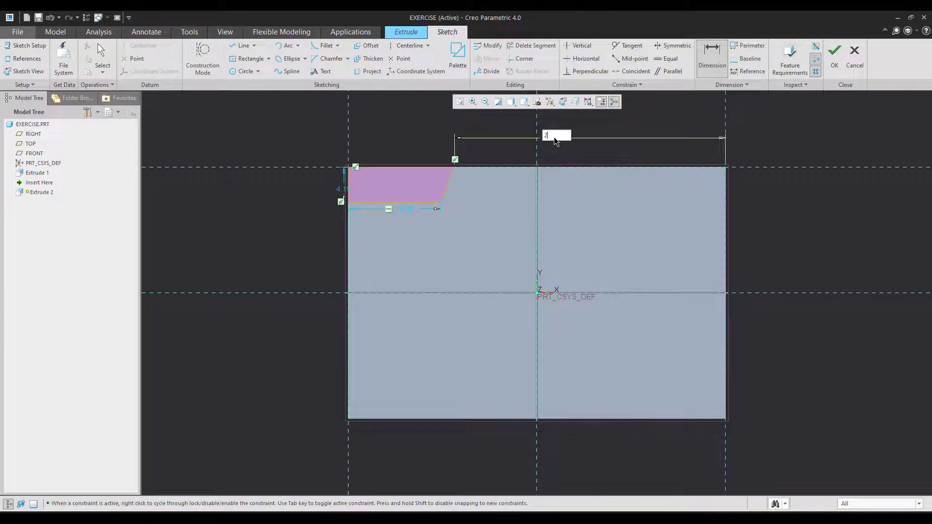
key("Return")
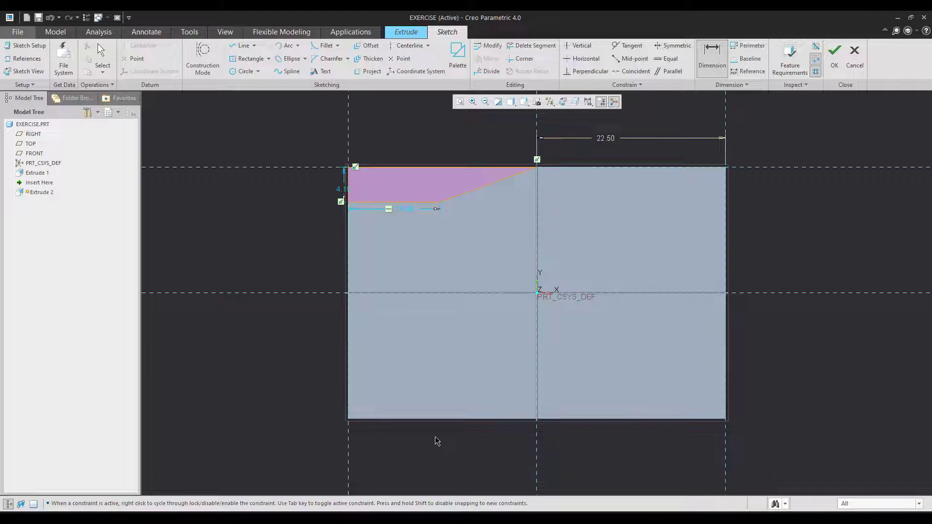
left_click(410, 203)
middle_click(298, 316)
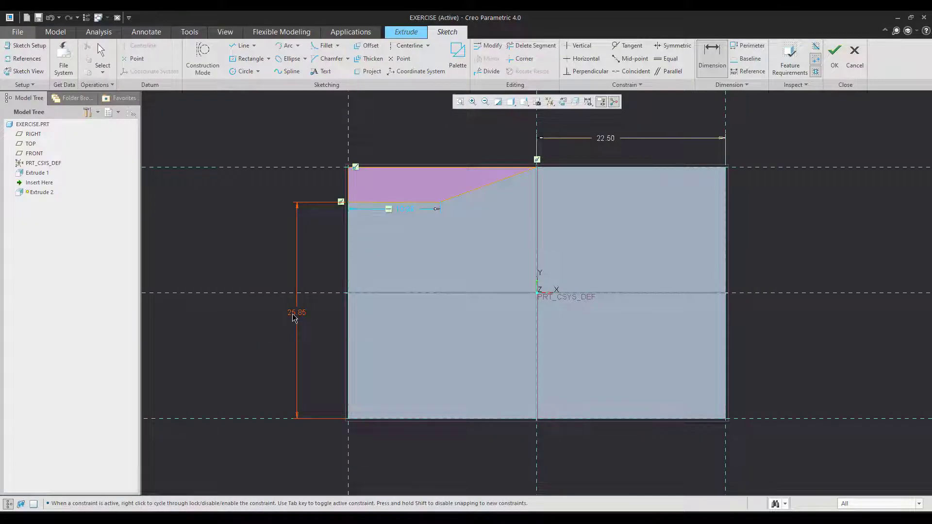
key("Return")
middle_click(250, 229)
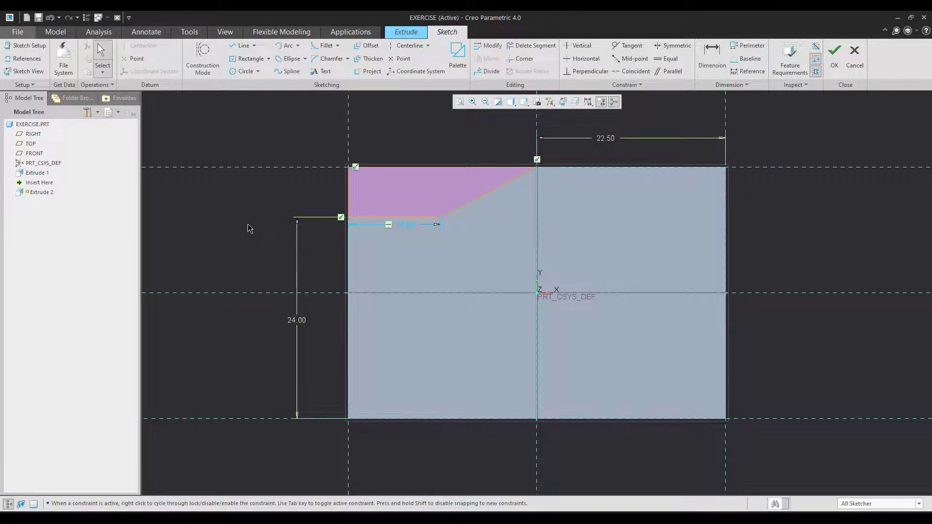
Step: Set the length of the profile's lower horizontal line to 16.5
left_click_drag(408, 253, 409, 256)
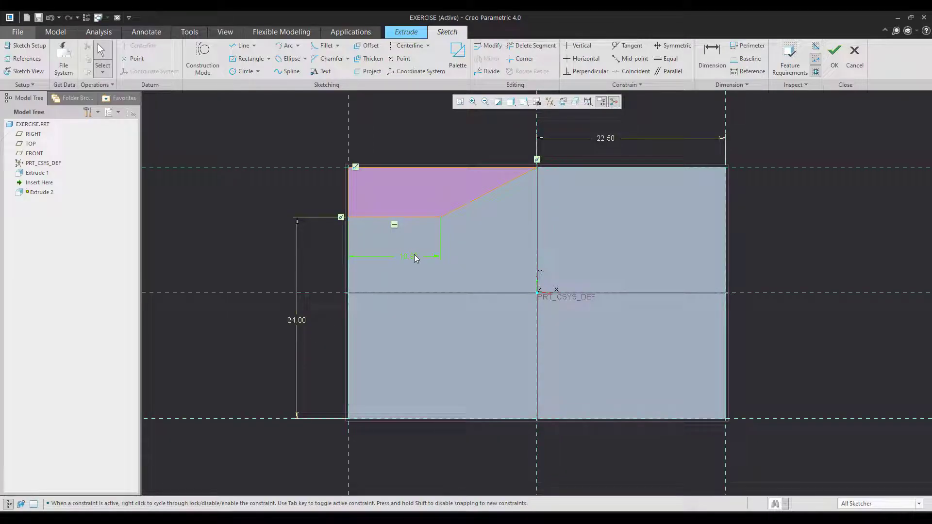
double_click(416, 259)
type("16.5")
key("Return")
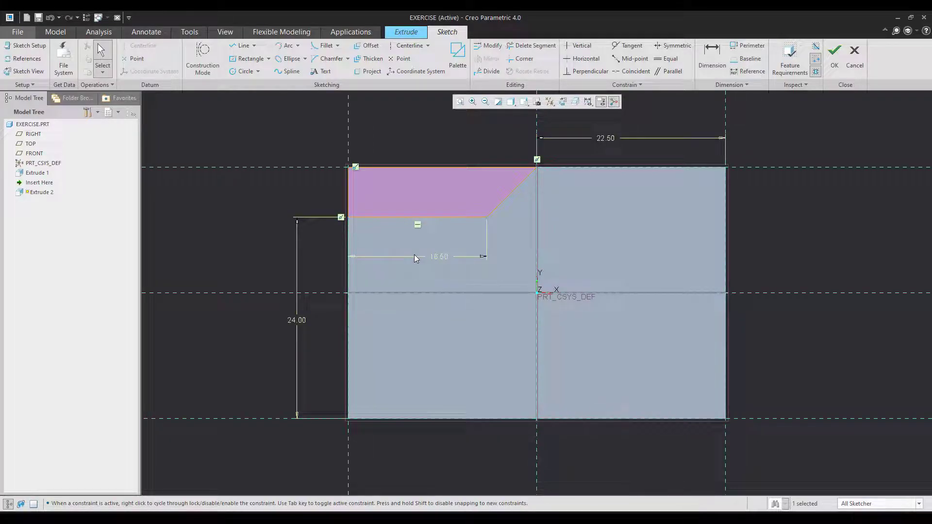
Step: Finish the profile sketch and use it to cut material through the whole depth of the block
left_click(834, 54)
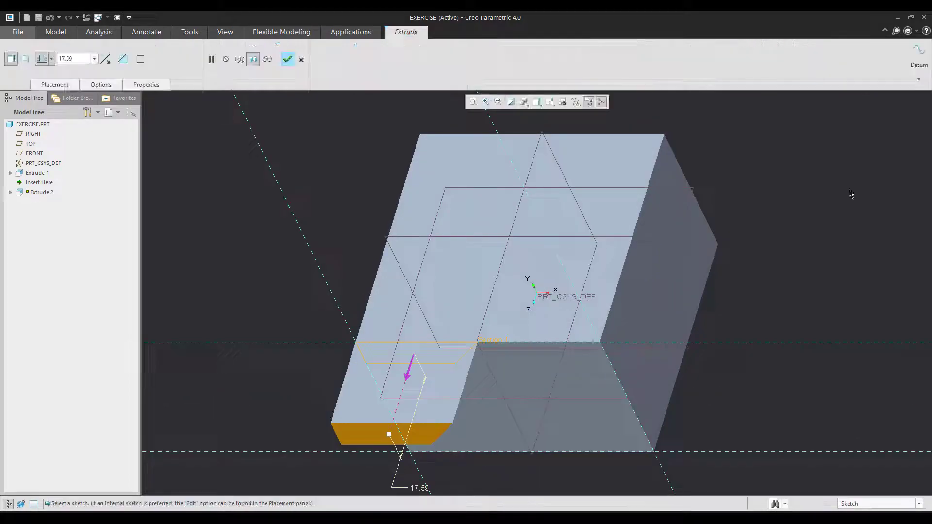
left_click(122, 59)
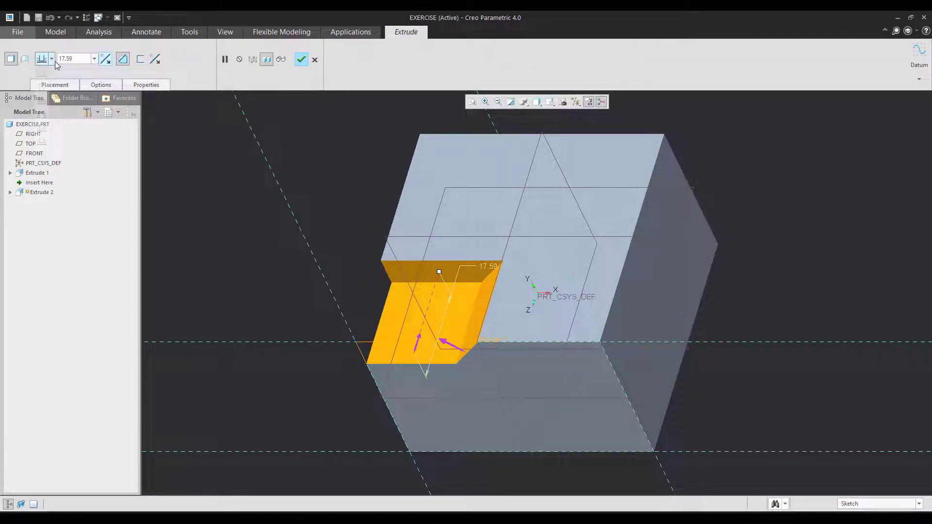
middle_click(223, 207)
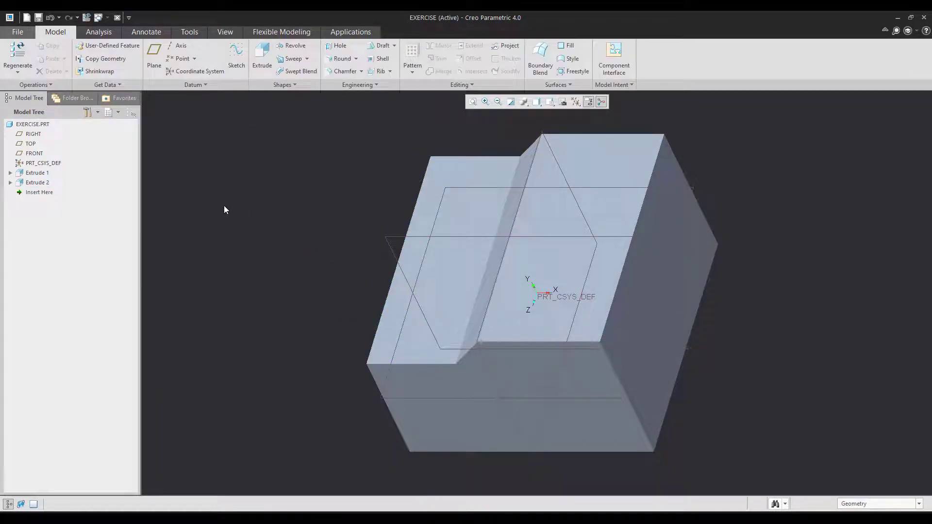
Step: Check the step dimensions in Drawing.png and start a sketch on the RIGHT datum plane with its view direction flipped
key("alt+Tab")
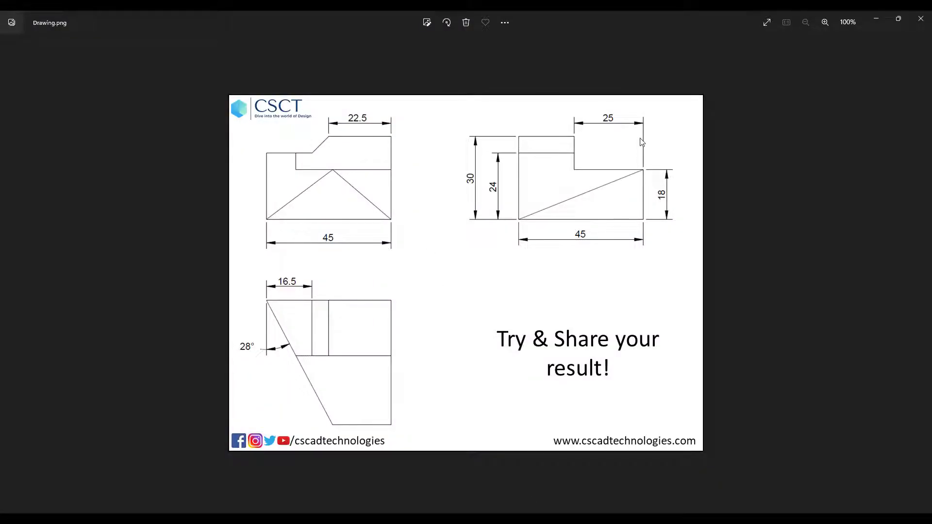
key("alt+Tab")
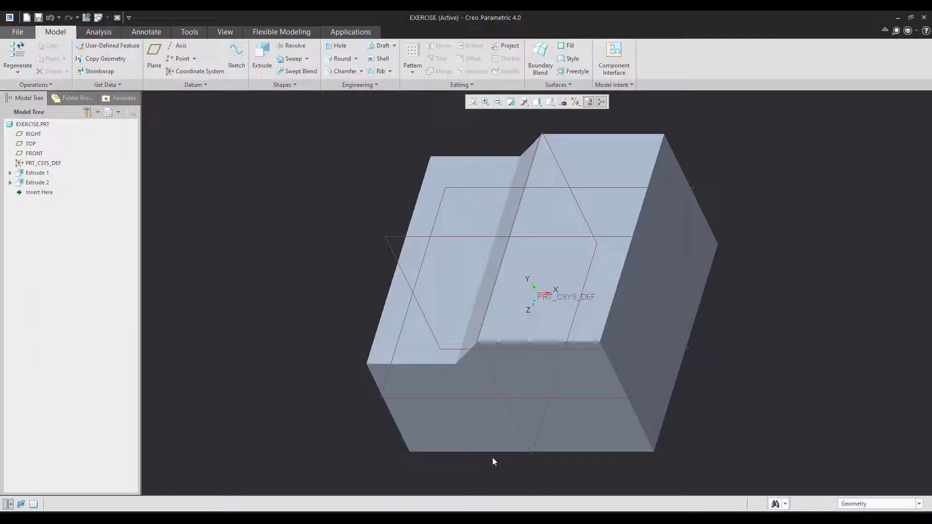
mouse_move(231, 191)
middle_mouse_down()
mouse_move(256, 166)
mouse_move(481, 162)
middle_mouse_up()
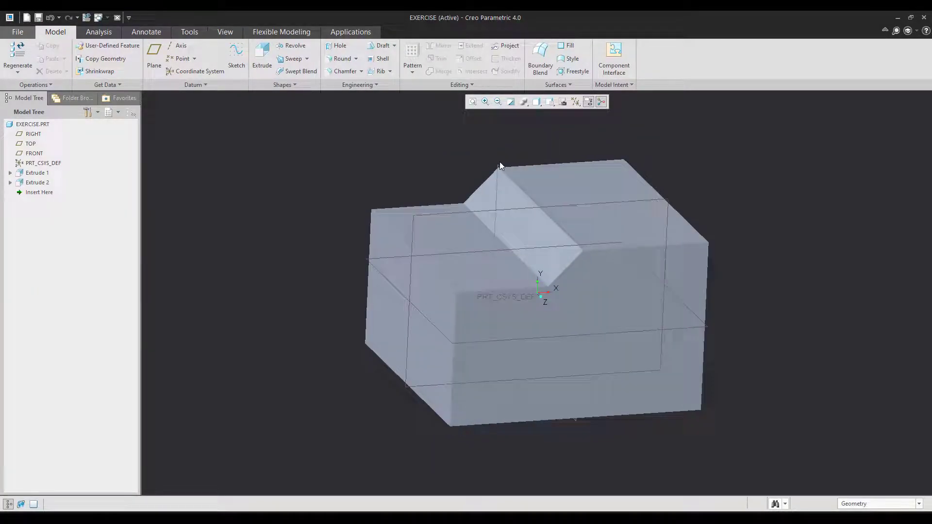
left_click(499, 164)
left_click(507, 120)
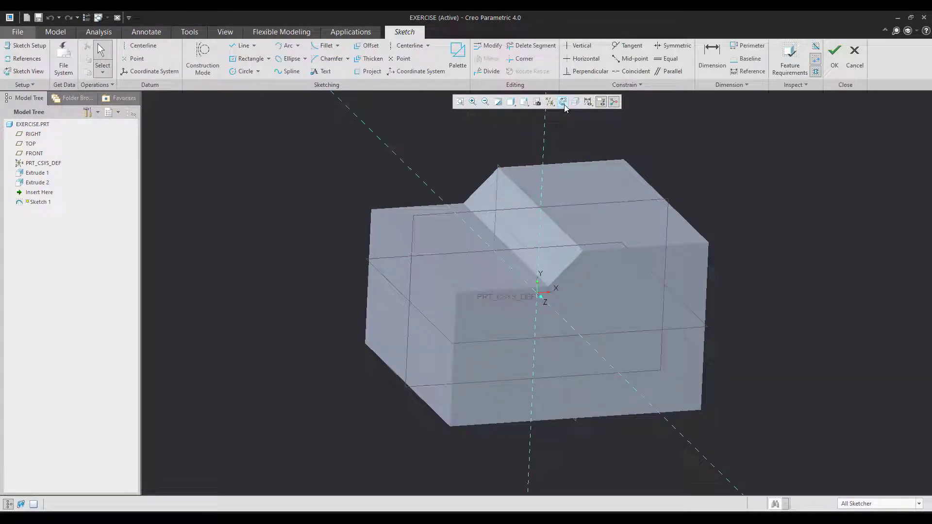
left_click(562, 101)
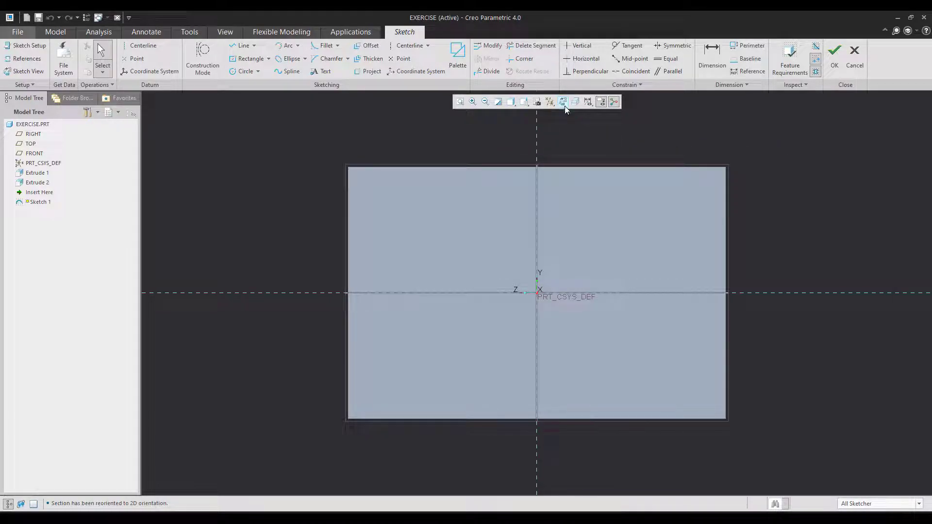
left_click(27, 46)
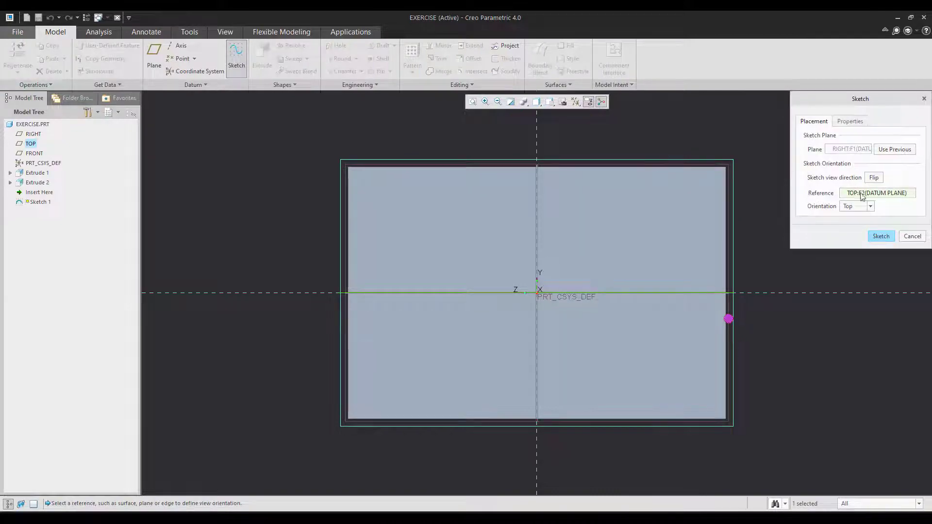
left_click(873, 177)
left_click(880, 236)
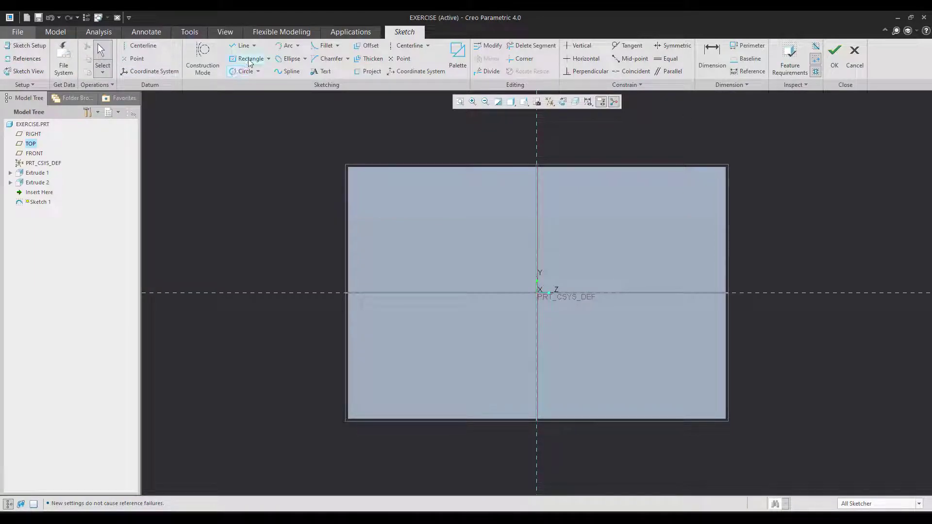
Step: Sketch a rectangle from the block's upper-right corner in the side view and set its width to 25
left_click(265, 59)
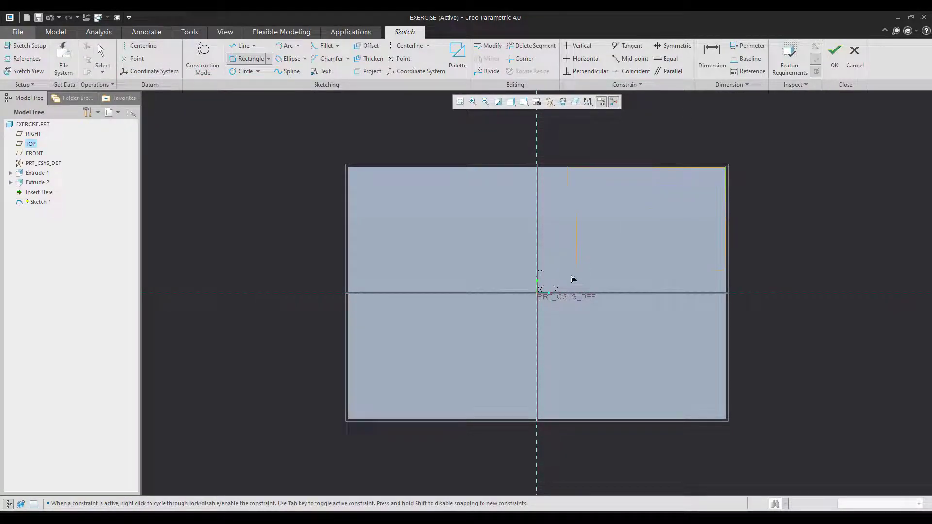
left_click(554, 266)
middle_click(555, 266)
double_click(653, 146)
type("25")
key("Return")
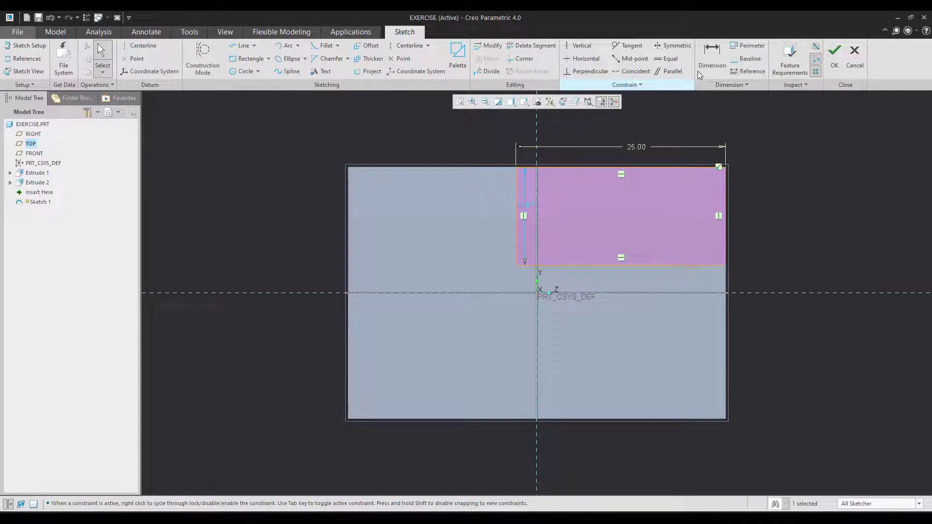
Step: Dimension the rectangle's lower edge 18 above the block's bottom edge and finish the sketch
left_click(712, 53)
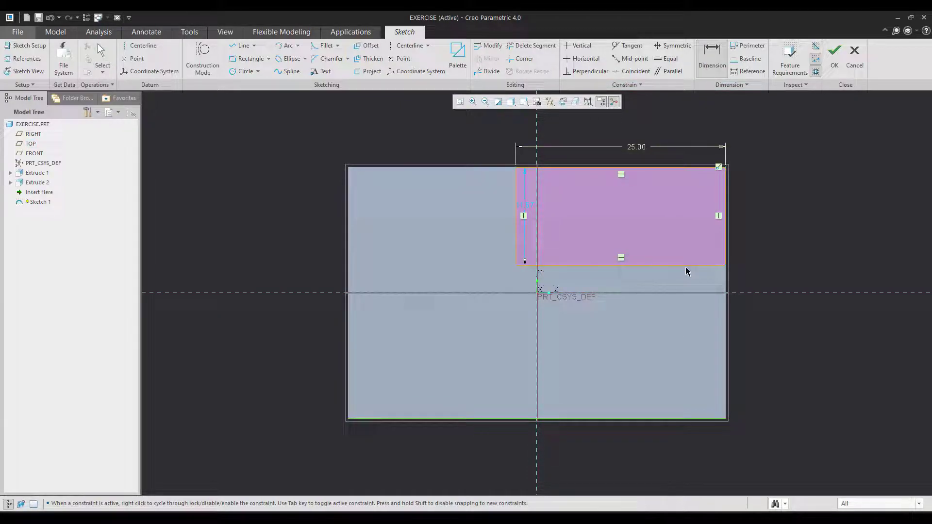
middle_click(793, 348)
type("18")
key("Return")
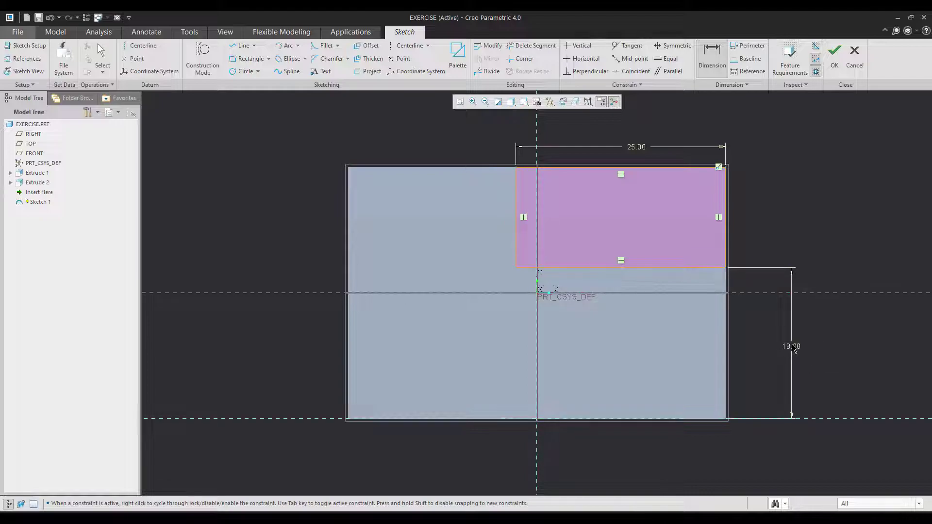
key("ctrl+d")
left_click(833, 56)
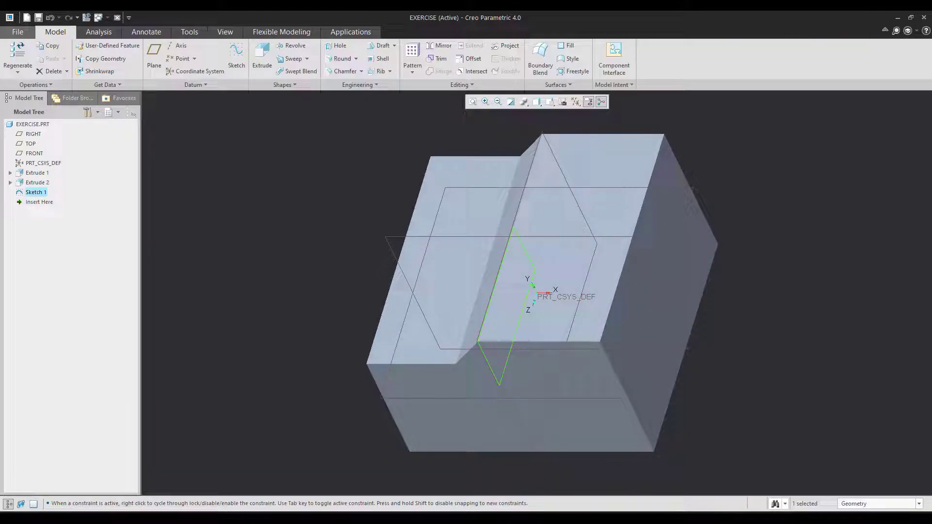
Step: Extrude the rectangle sketch as a material-removing cut, with the depth set to To Next on both sides
left_click(262, 59)
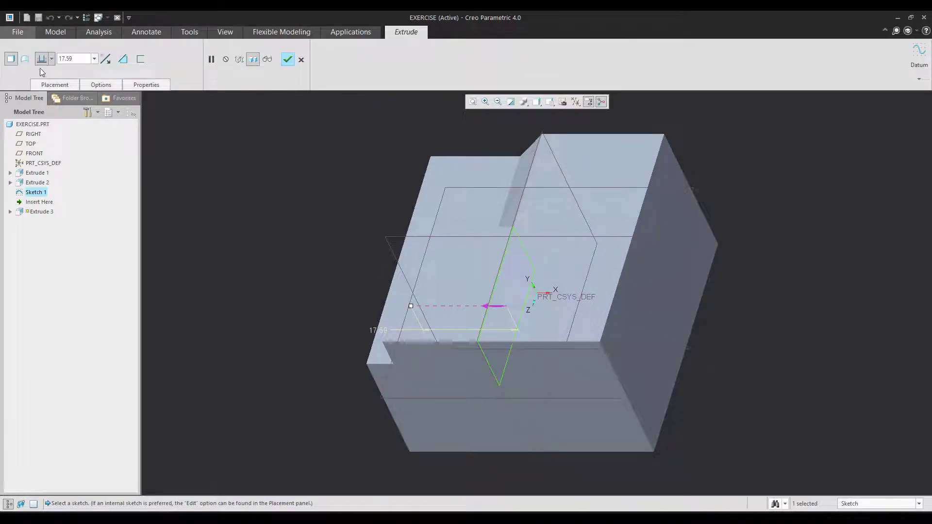
left_click(122, 59)
left_click(51, 59)
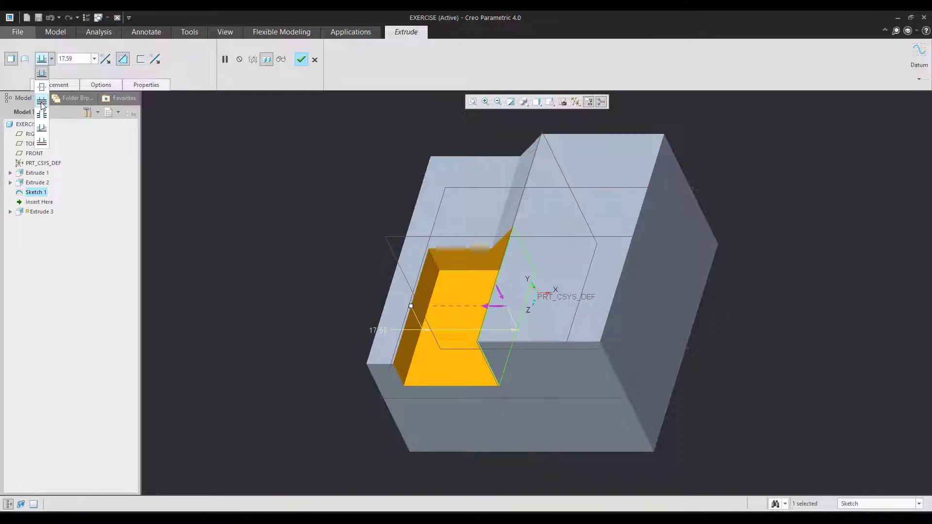
left_click(41, 113)
left_click(101, 85)
left_click(145, 140)
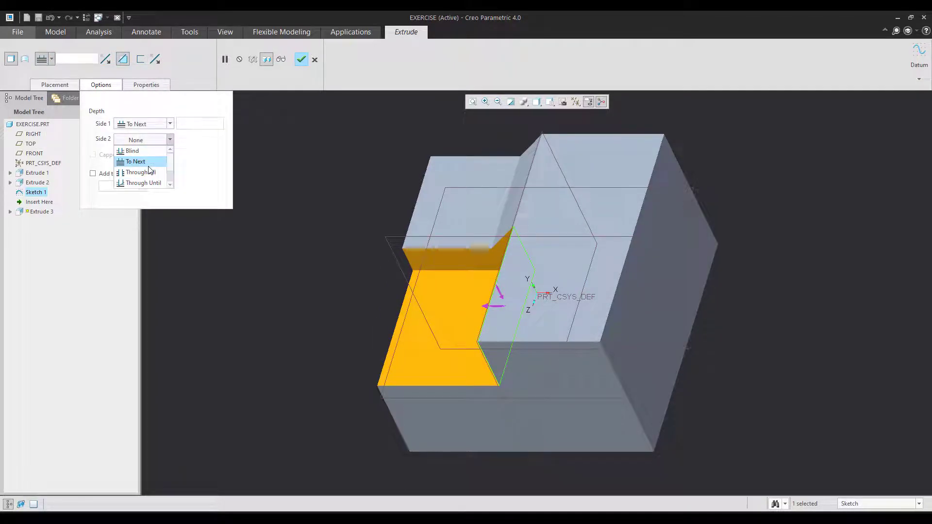
left_click(143, 162)
middle_click(297, 228)
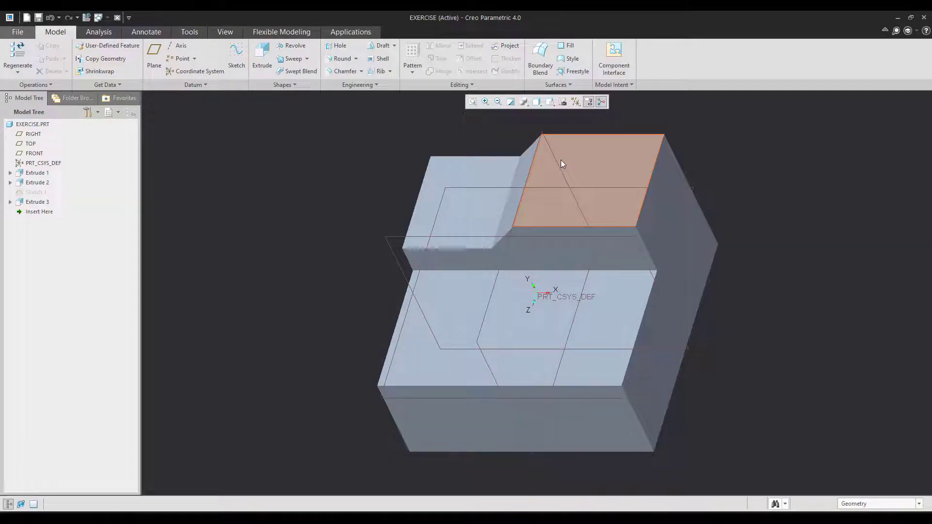
Step: Start an Extrude on the block's highest face and sketch a triangle along its left and front edges, sloped about 110° to the back edge
left_click(560, 159)
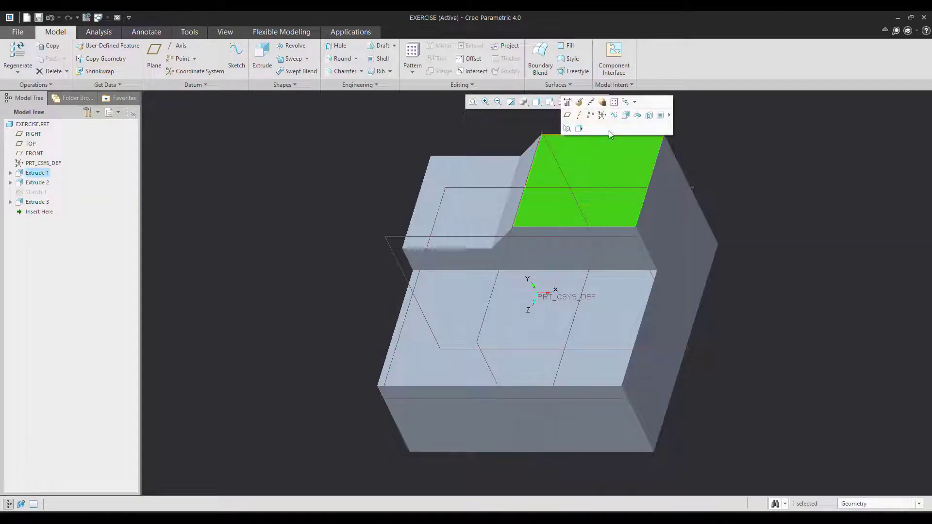
left_click(631, 115)
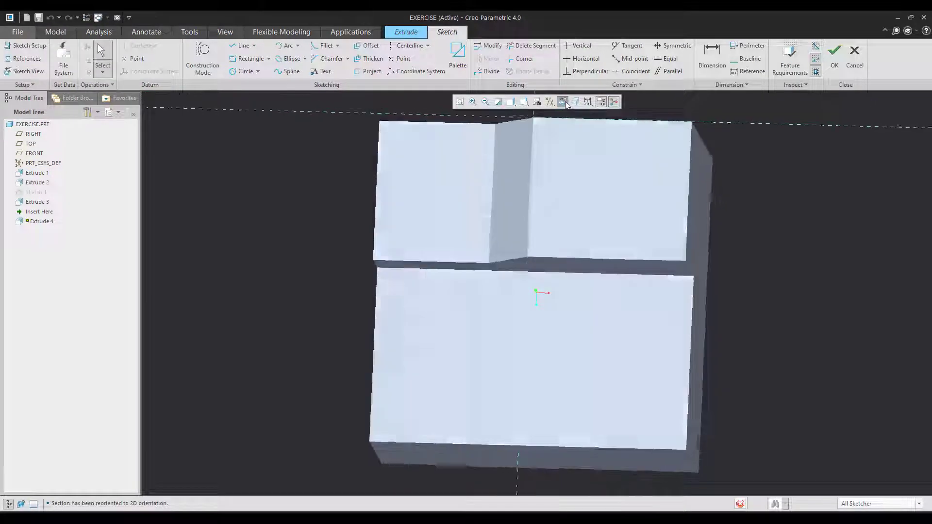
key("l")
left_click(377, 135)
left_click(495, 452)
left_click(377, 452)
left_click(377, 135)
middle_click(312, 208)
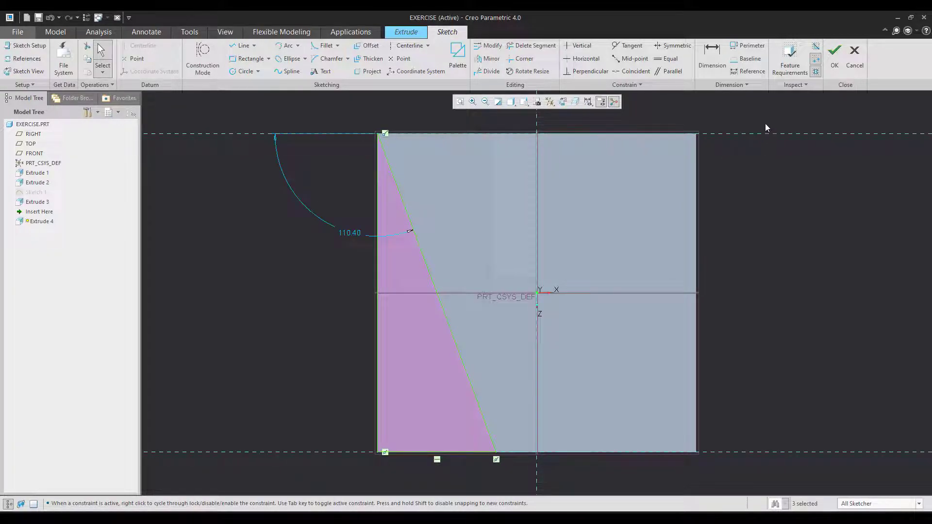
Step: Dimension the angle between the triangle's left edge and sloped line as 28° and finish the sketch
left_click(723, 61)
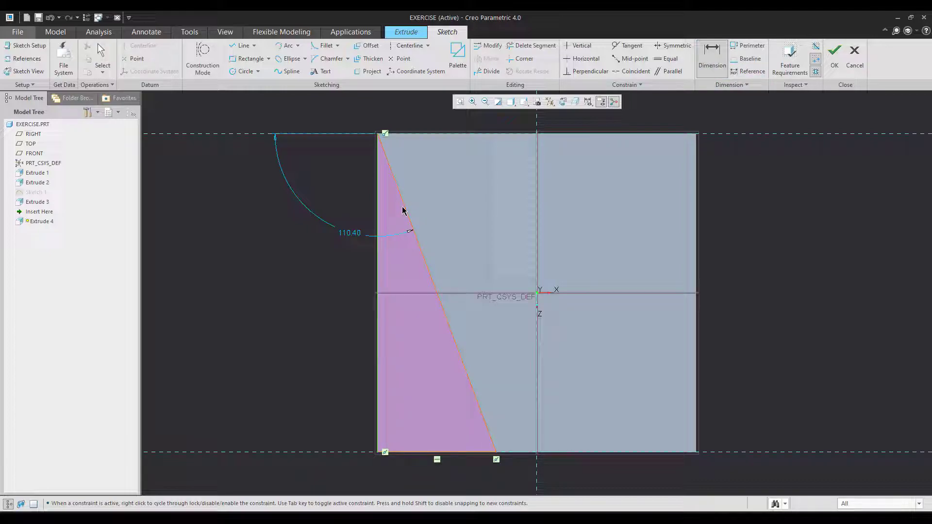
middle_click(396, 218)
key("Return")
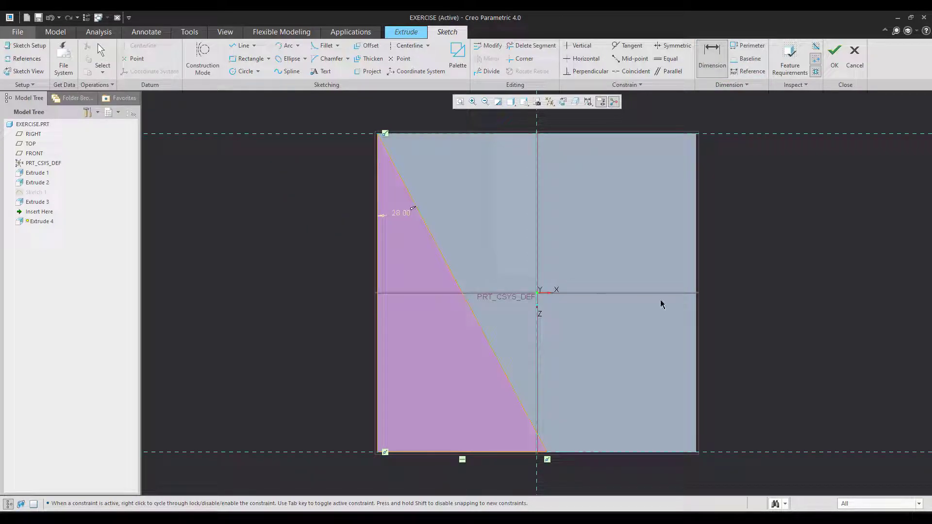
left_click(834, 55)
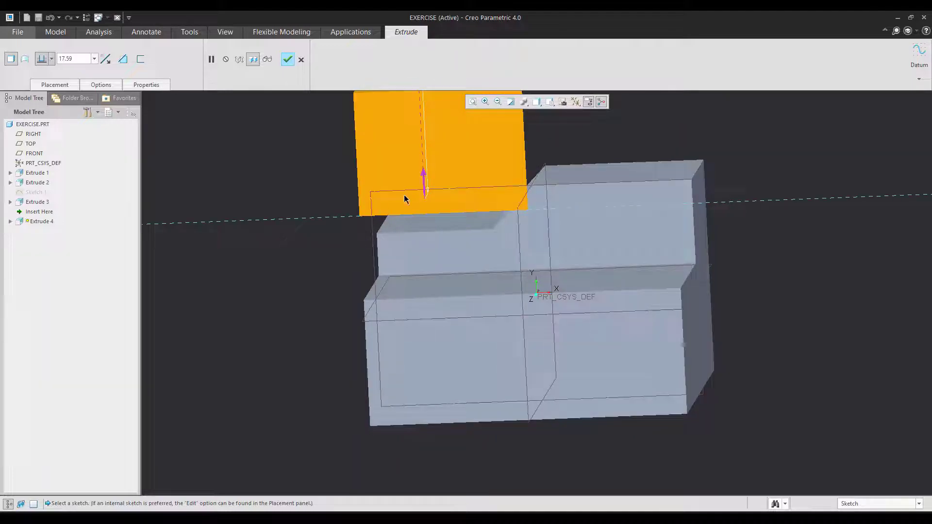
Step: Flip the triangle extrusion down into the part and remove material through the block's full height
left_click(424, 189)
left_click(121, 62)
left_click(51, 59)
left_click(42, 116)
middle_click(208, 247)
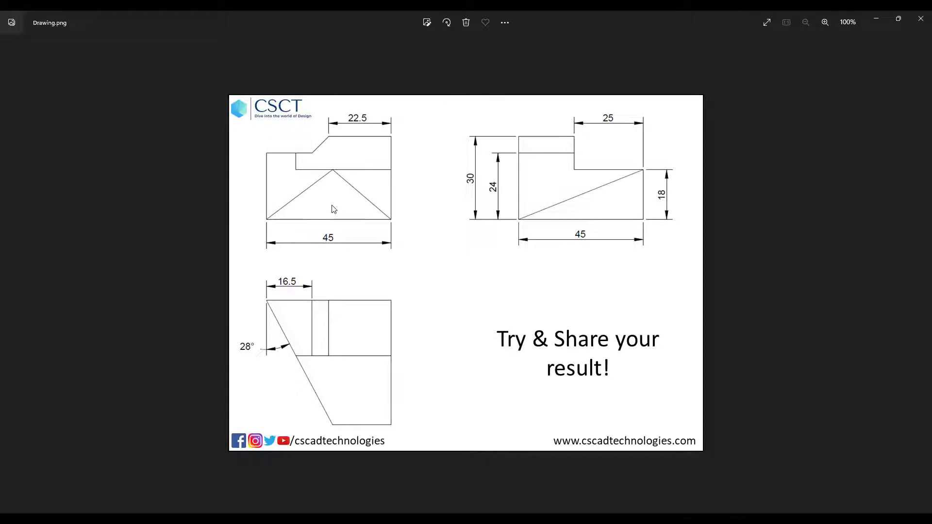
Step: Create a datum plane through the slanted face's lower back corner and upper front corner and the part's lower front-right corner
key("alt+Tab")
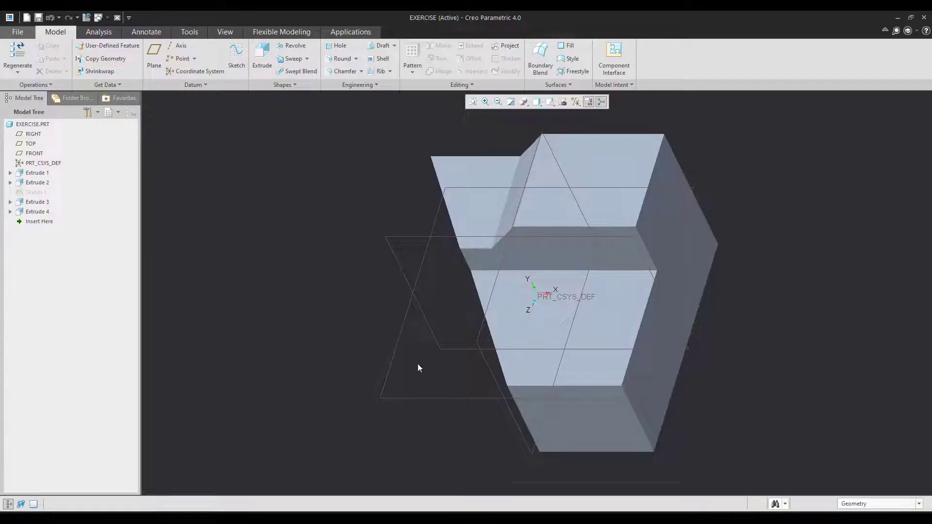
middle_click_drag(386, 314, 398, 287)
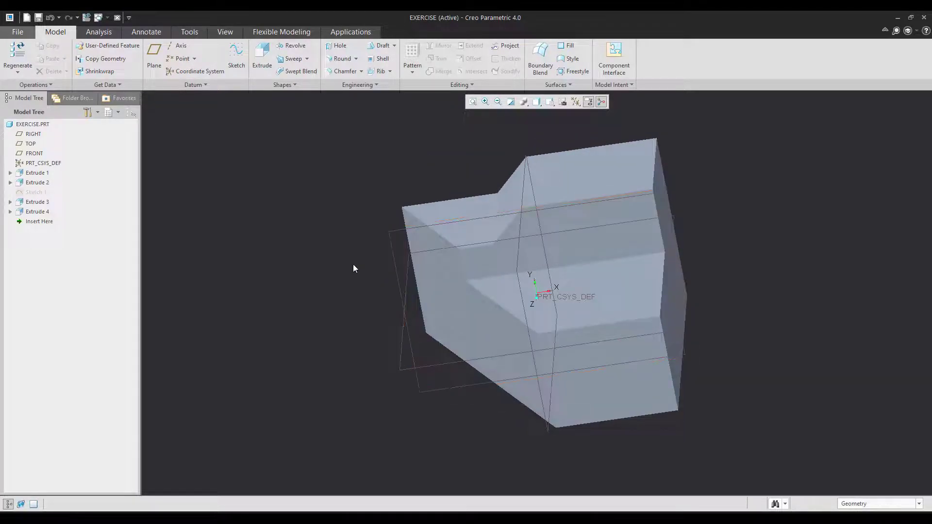
left_click(154, 56)
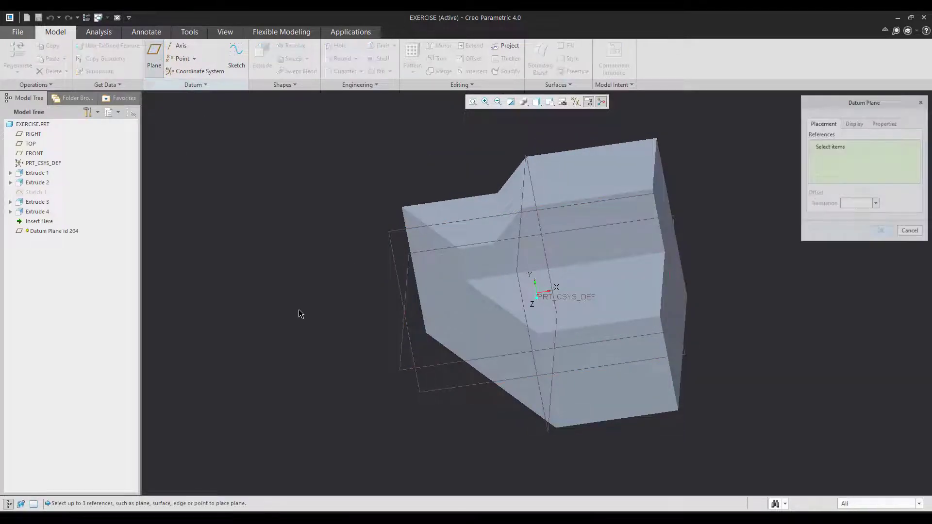
left_click(425, 335)
left_click(537, 335, "ctrl")
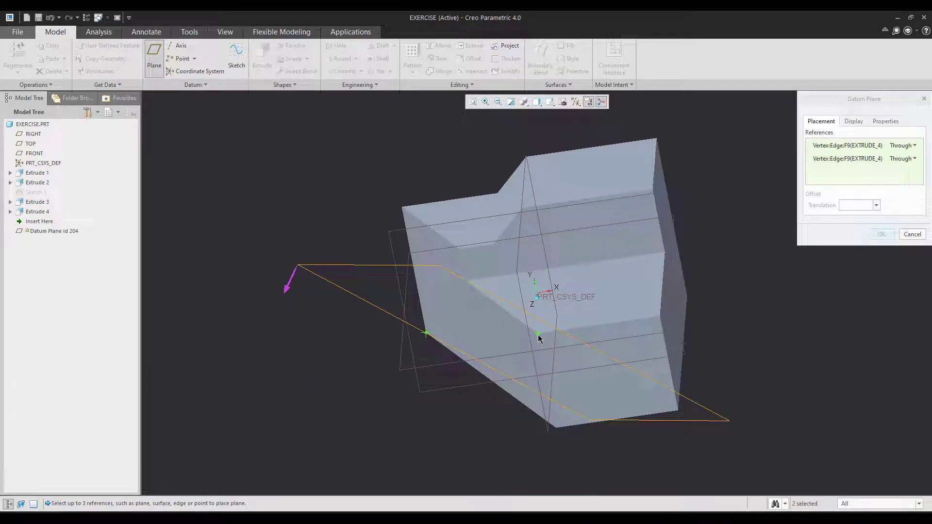
left_click(679, 412, "ctrl")
middle_click_drag(442, 415, 506, 429)
middle_click(507, 429)
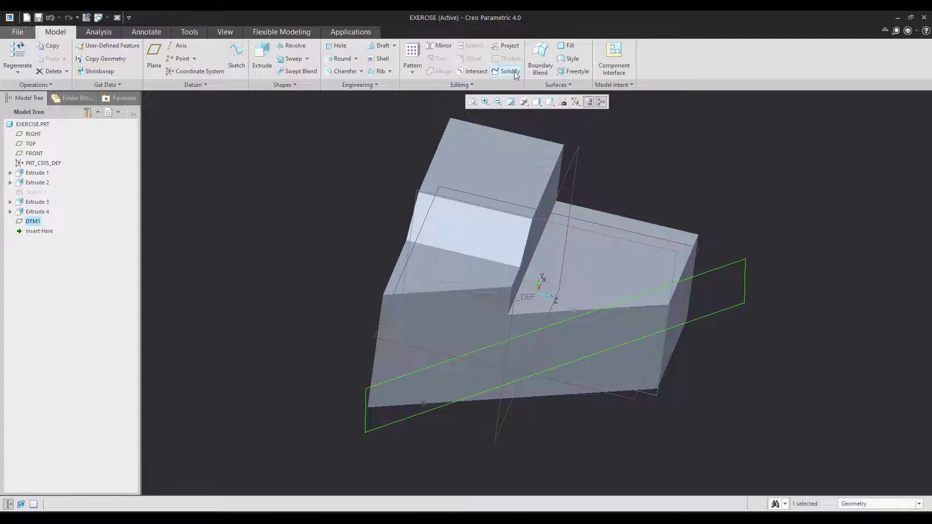
Step: Cut away the lower front corner of the part by solidifying with the new datum plane
left_click(507, 70)
middle_click(344, 293)
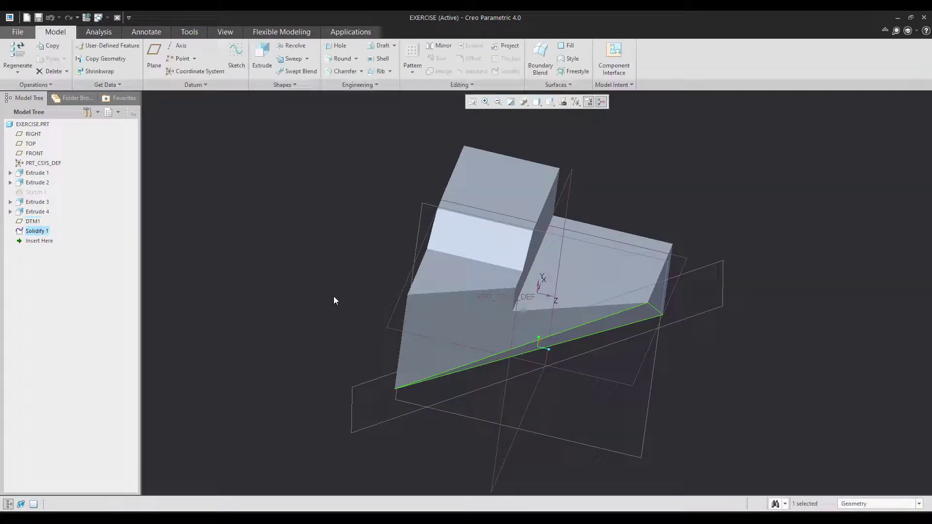
middle_click_drag(318, 251, 307, 228)
Step: Show the part in the FRONT view with No Hidden display and hide the datum planes and coordinate system
left_click(549, 102)
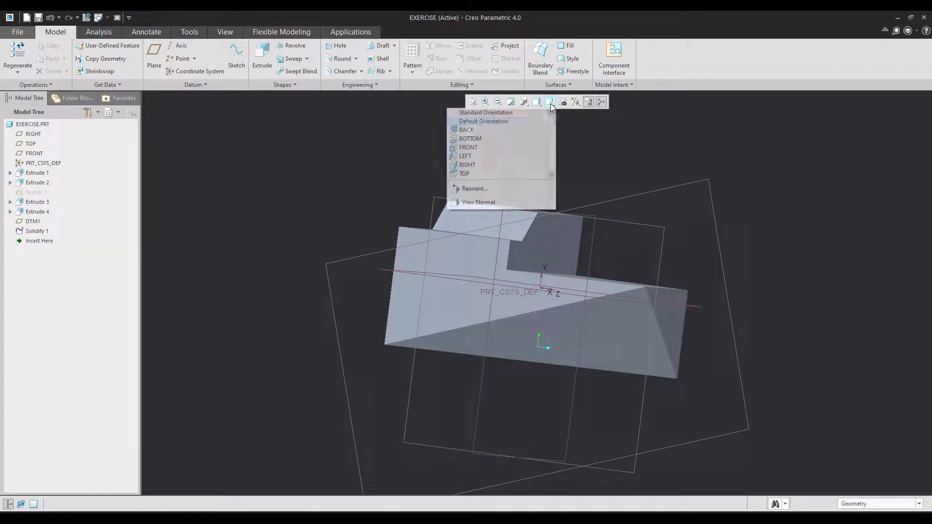
left_click(496, 147)
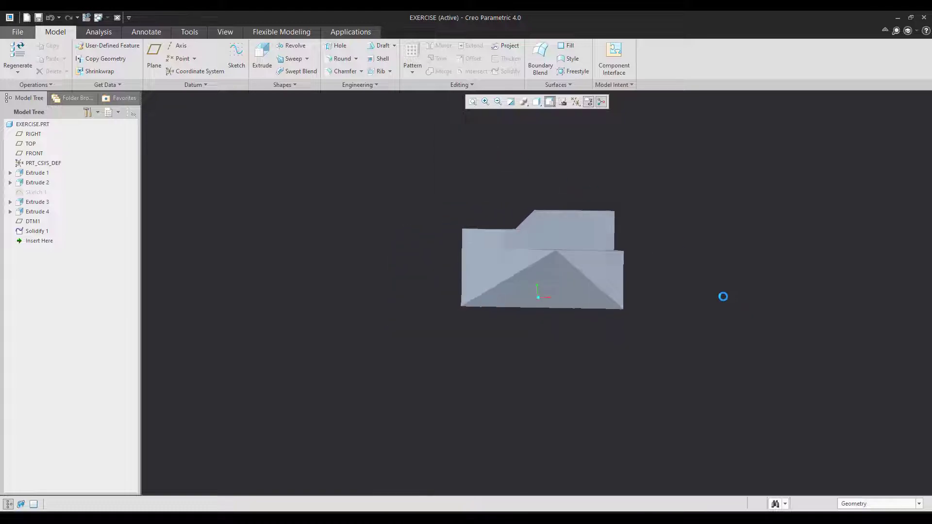
left_click(535, 102)
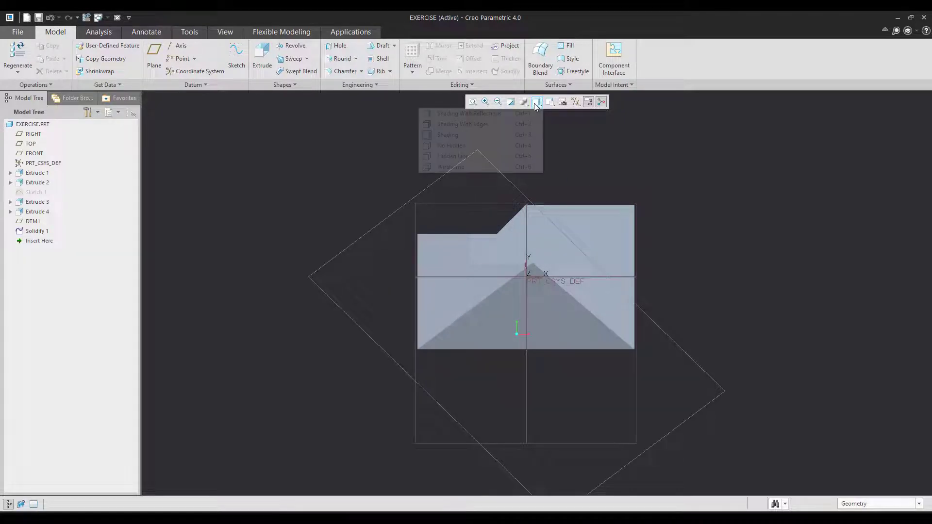
left_click(524, 145)
left_click(576, 103)
left_click(570, 114)
scroll(686, 193, "down", 2)
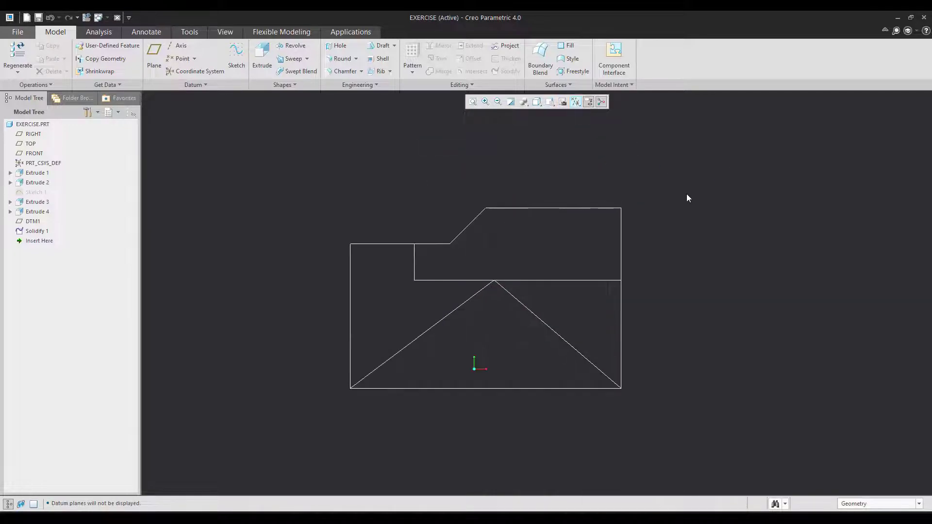
Step: Examine the part's outline in the LEFT view and again in the FRONT view
left_click(552, 103)
left_click(552, 157)
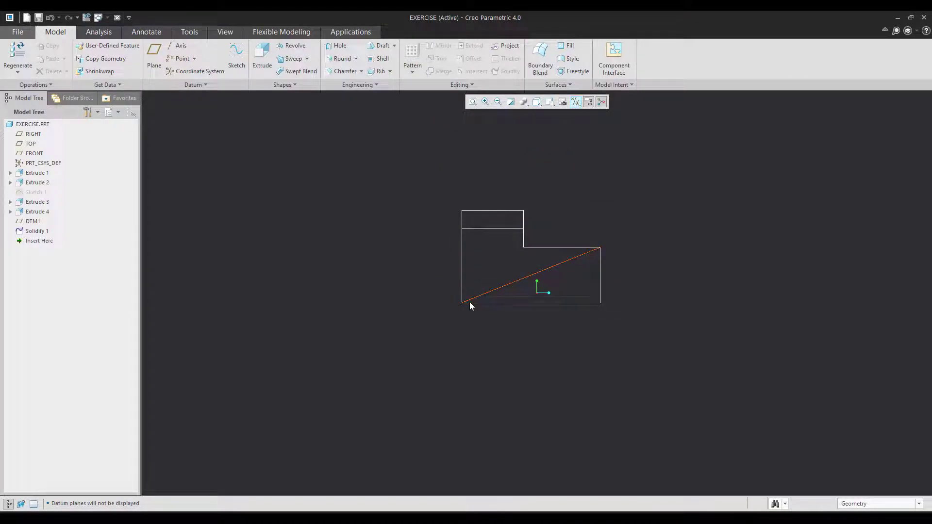
left_click(553, 103)
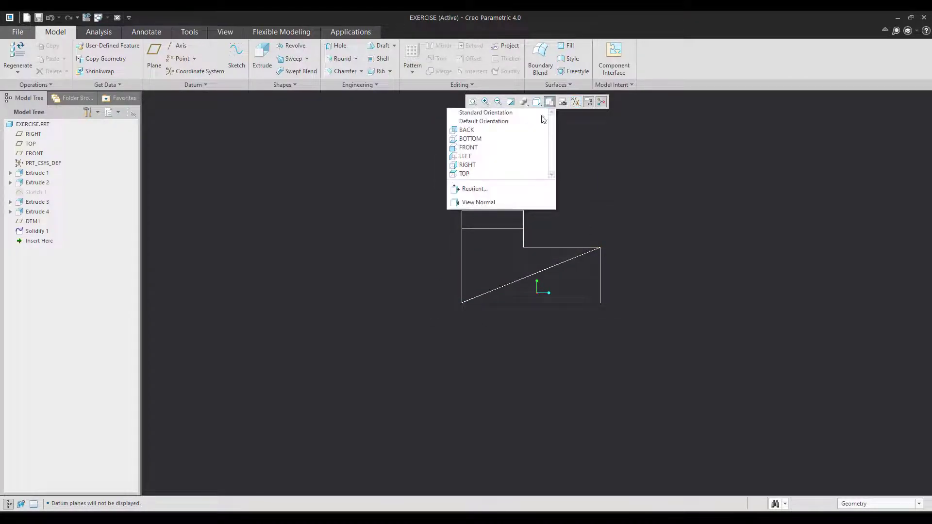
left_click(519, 149)
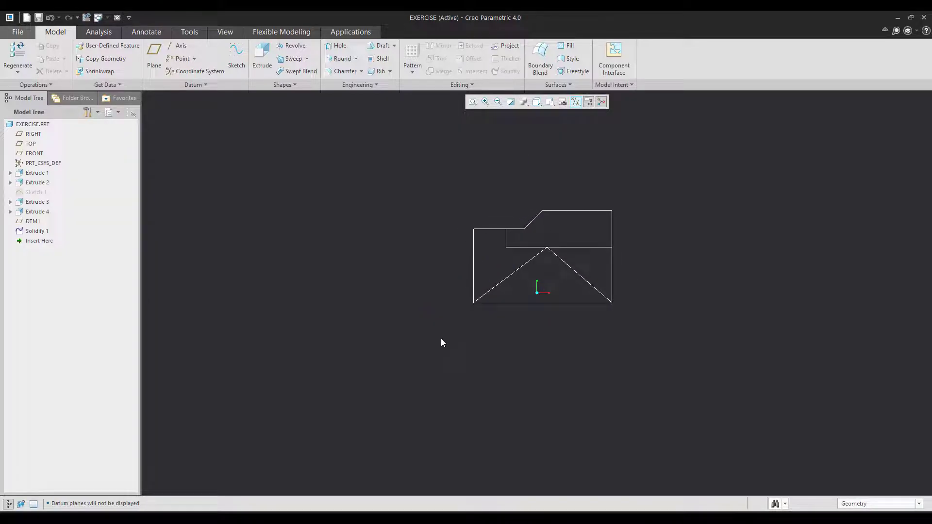
Step: Turn the part to a 3D orientation and display it as Shading With Edges
middle_click_drag(441, 338, 557, 396)
left_click(536, 102)
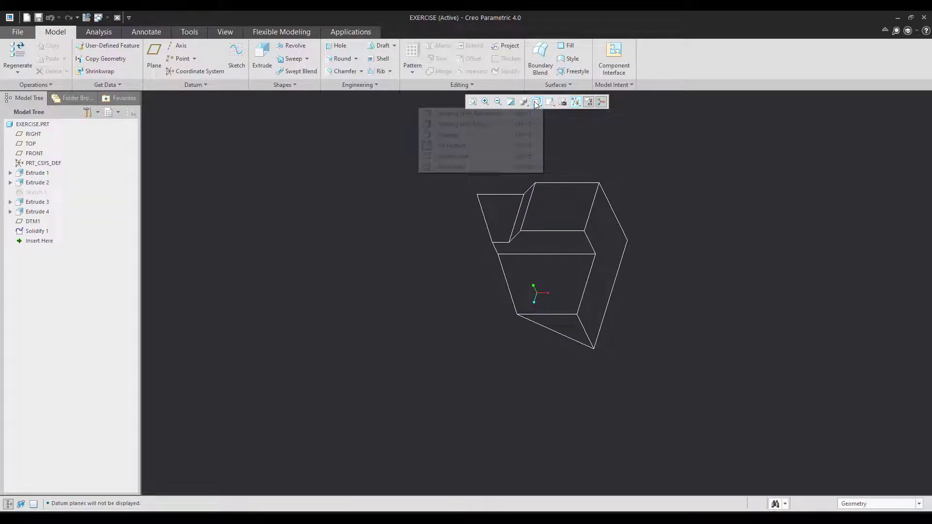
left_click(496, 125)
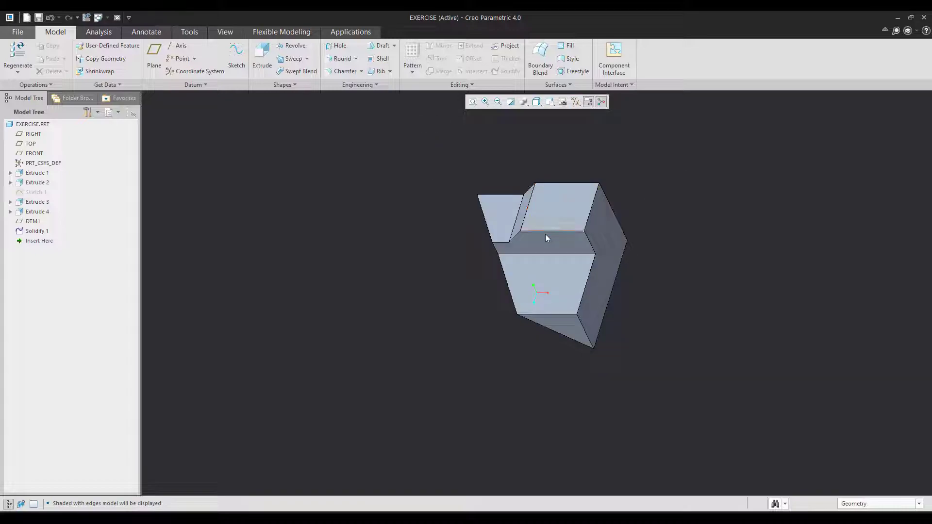
scroll(556, 253, "up", 3)
middle_click_drag(553, 271, 566, 234)
mouse_move(590, 231)
middle_mouse_down()
mouse_move(581, 222)
mouse_move(575, 243)
mouse_move(490, 337)
mouse_move(545, 212)
mouse_move(542, 231)
middle_mouse_up()
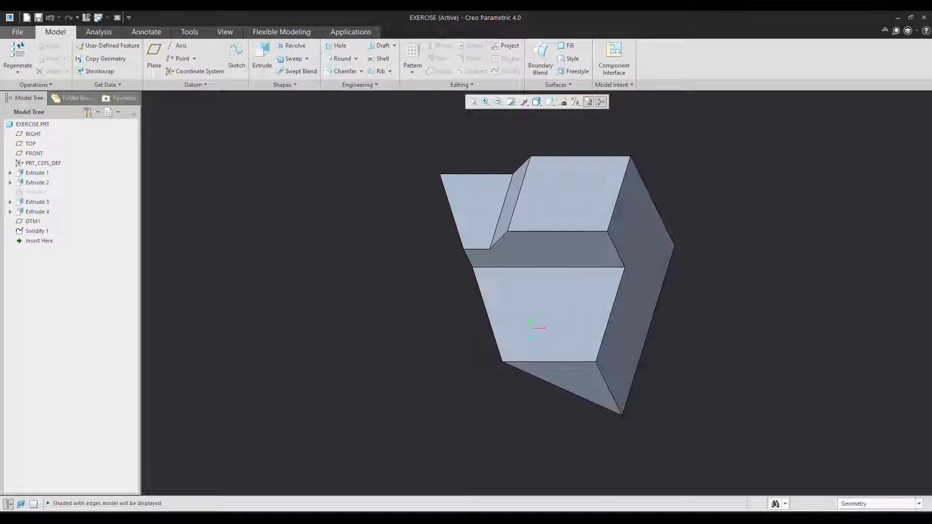
Step: Reopen the definition of the Solidify cut to review its settings and accept it unchanged
left_click(548, 513)
left_click(557, 515)
right_click(31, 231)
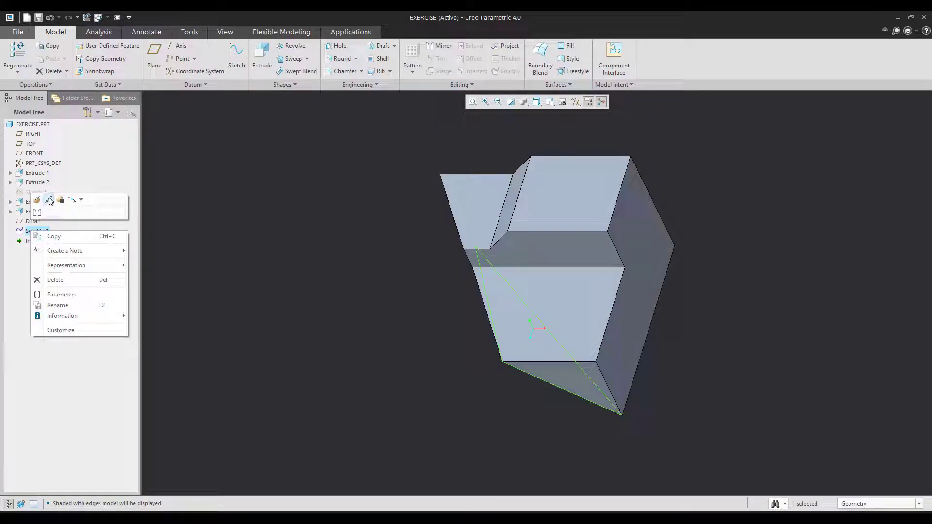
left_click(49, 200)
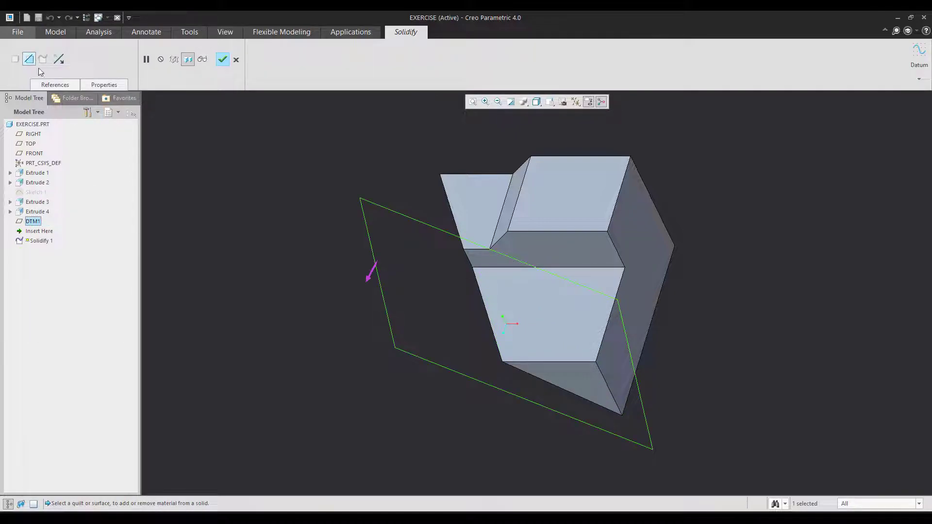
middle_click(224, 223)
left_click(308, 321)
scroll(395, 390, "up", 1)
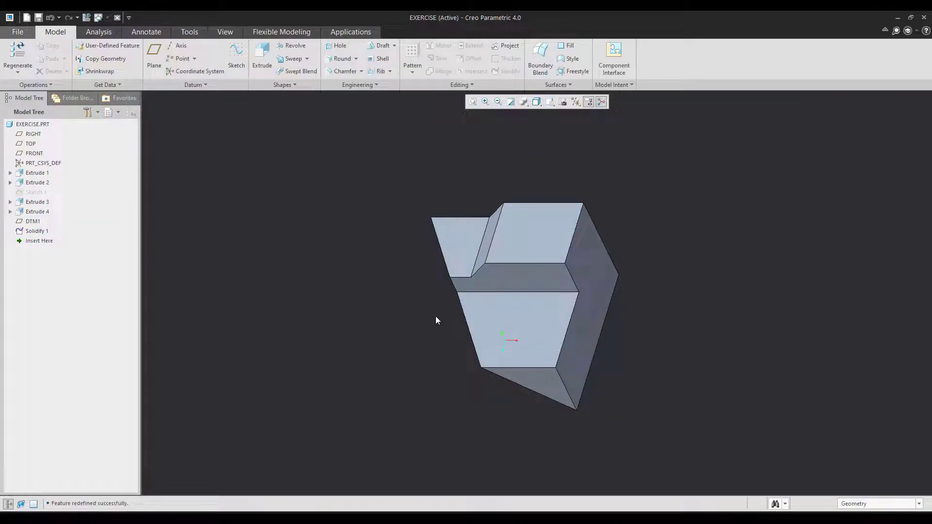
scroll(386, 342, "down", 2)
scroll(386, 342, "up", 1)
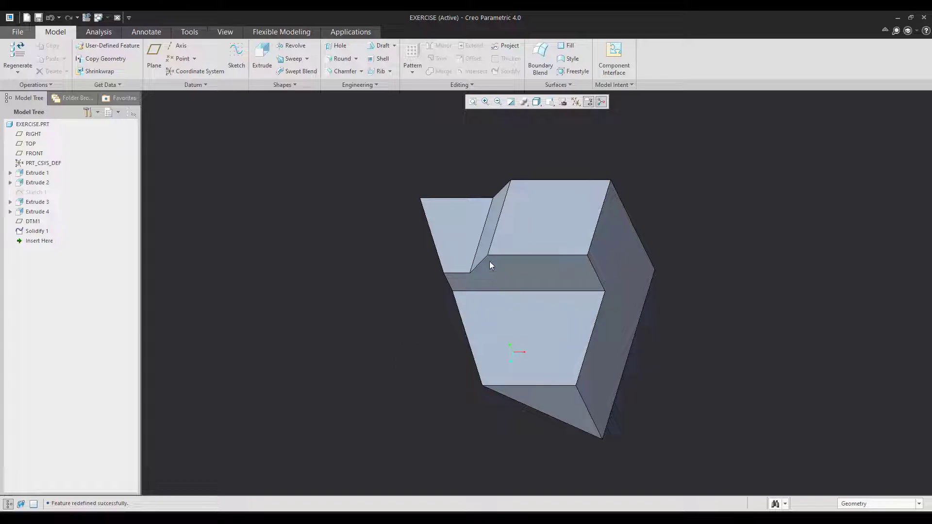
scroll(514, 242, "down", 2)
scroll(528, 184, "up", 1)
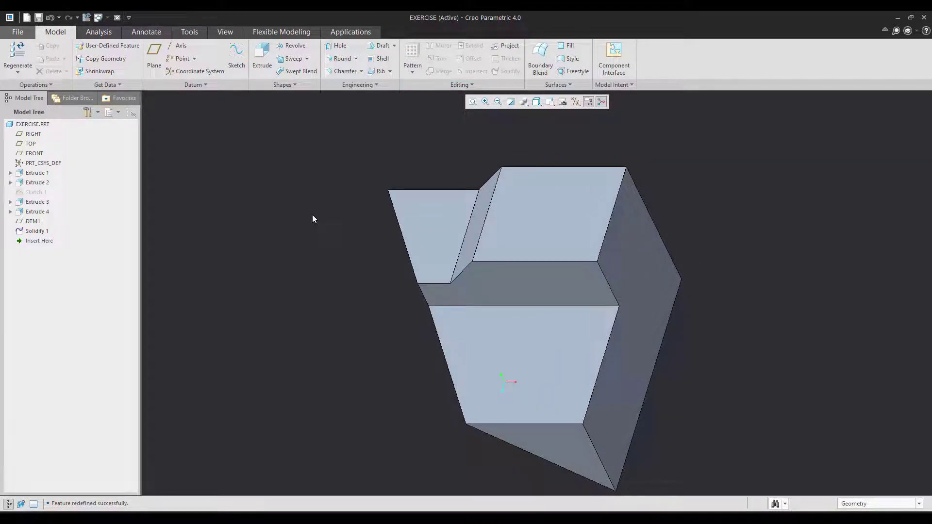